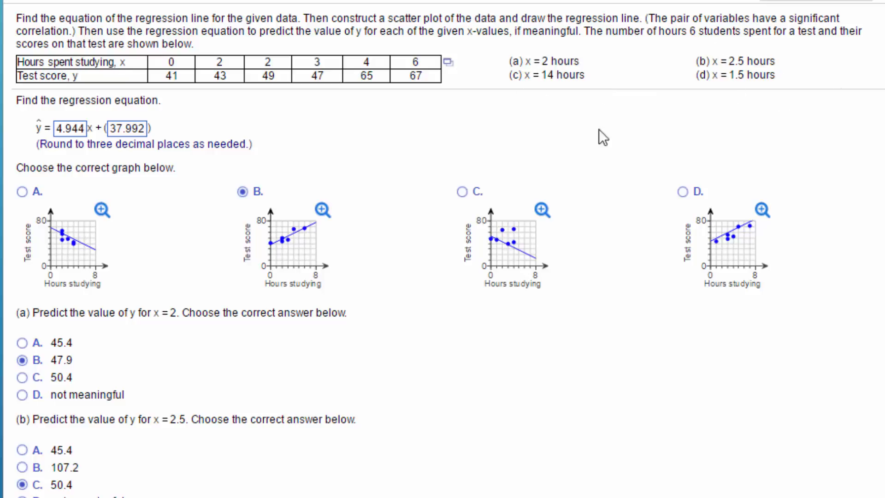
Open the question's study hours and test score table in Excel and enable editing of the downloaded workbook
click(448, 63)
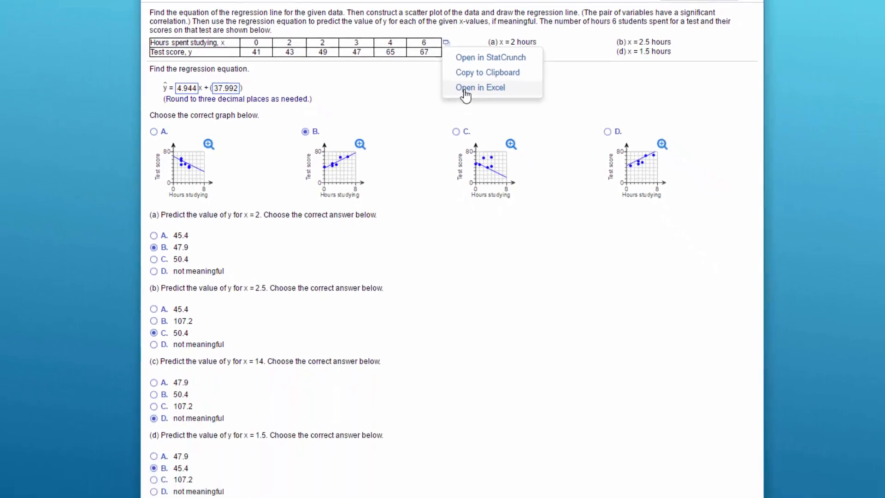
click(479, 127)
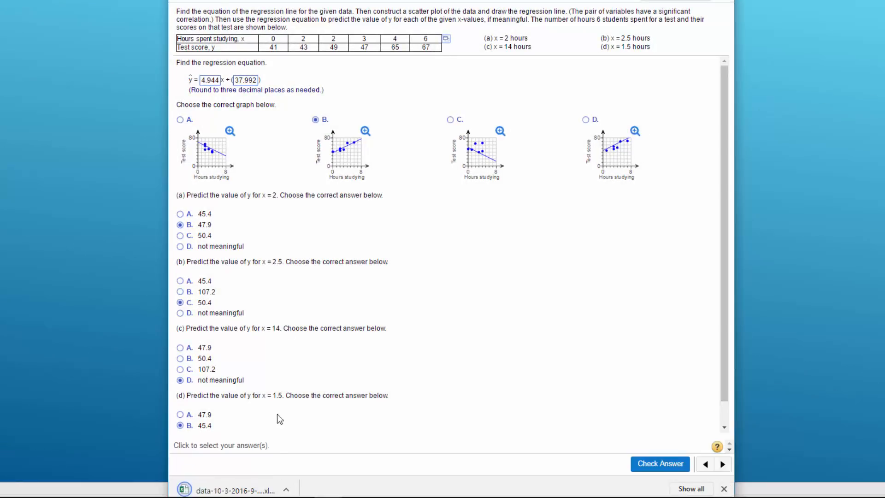
click(235, 491)
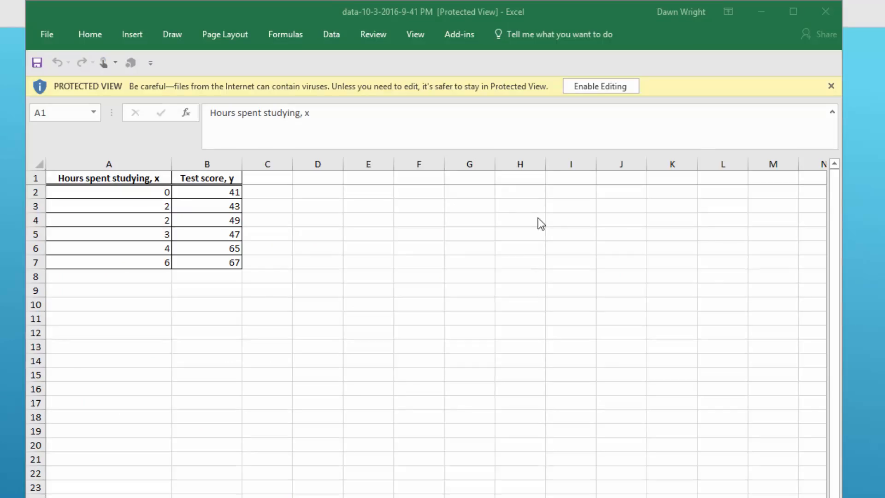
click(610, 87)
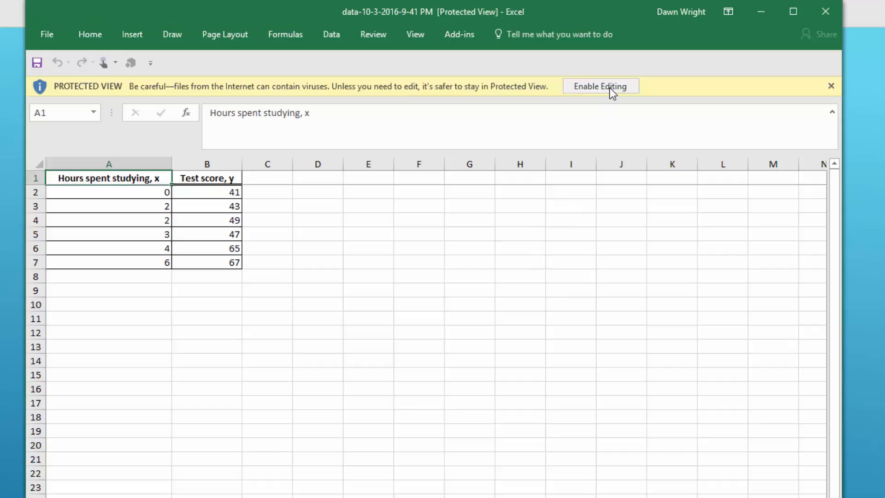
click(610, 89)
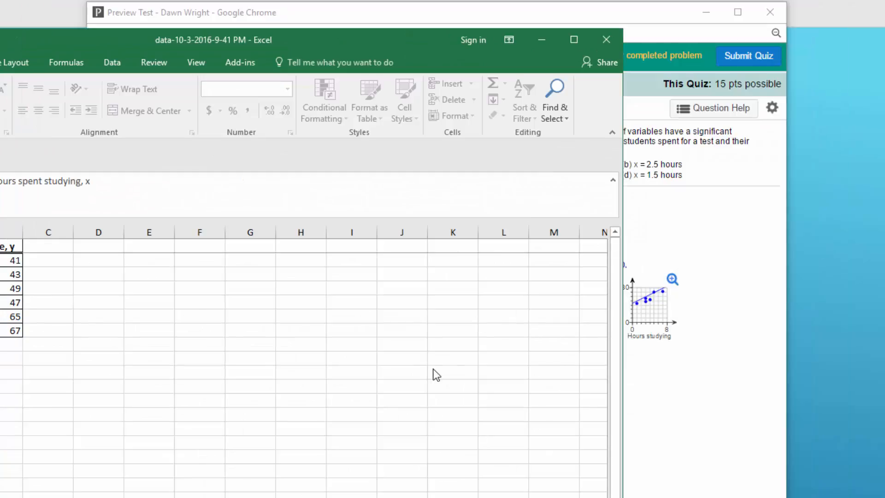
drag(130, 41, 365, 20)
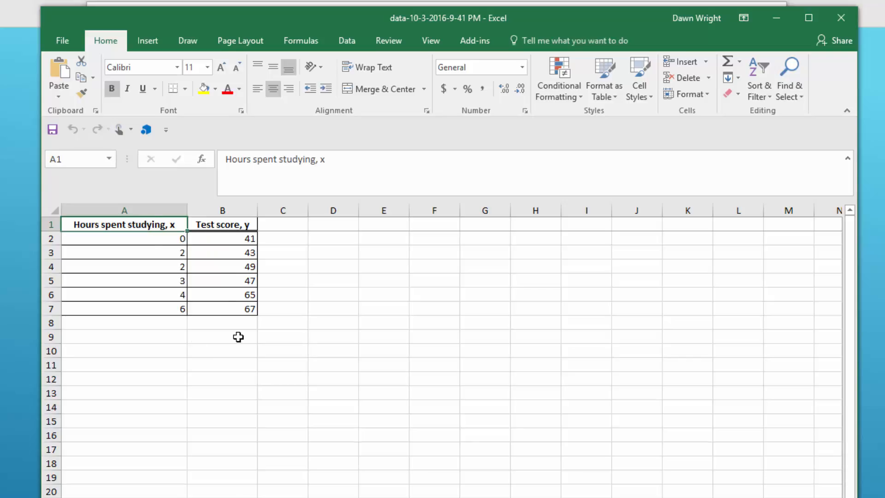
Start PHStat's Simple Linear Regression with B1:B7 as the Y variable range and A1:A7 as the X variable range
click(480, 43)
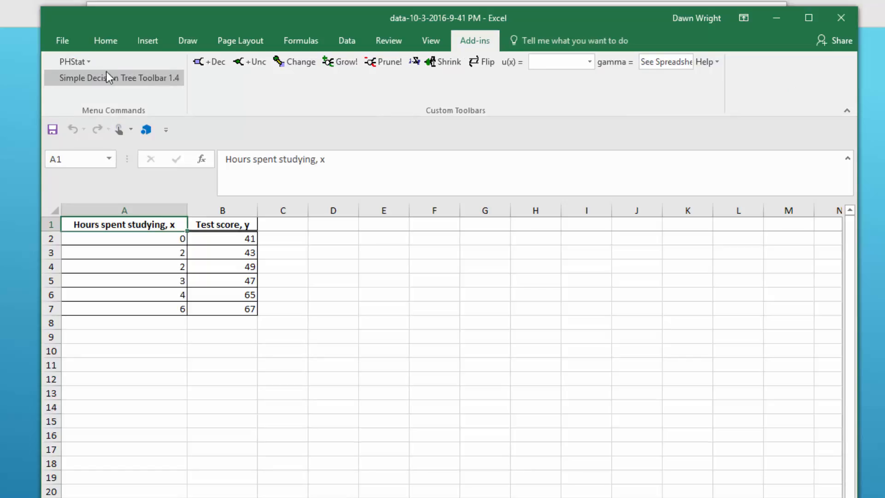
click(88, 61)
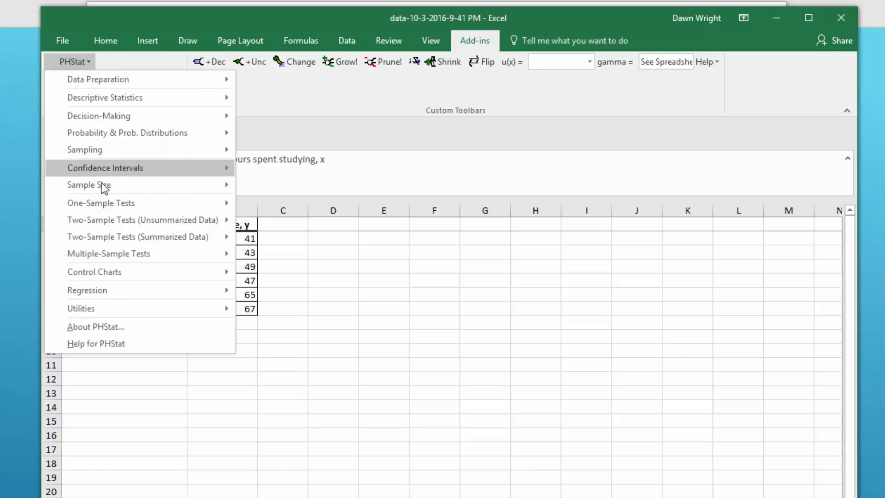
mouse_move(125, 288)
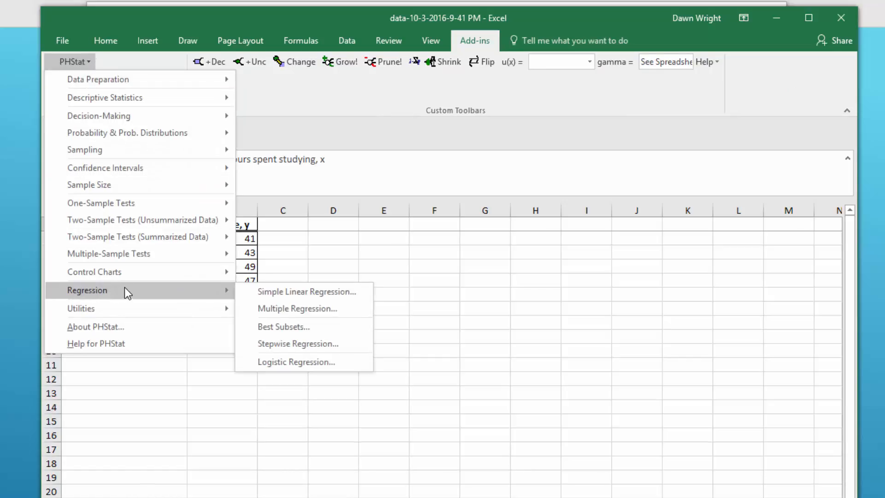
click(301, 292)
drag(458, 235, 435, 173)
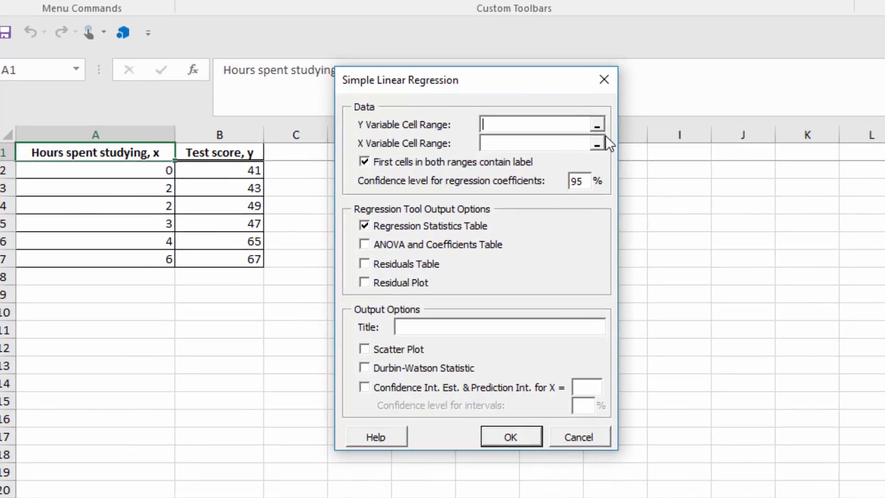
click(597, 124)
drag(223, 152, 226, 258)
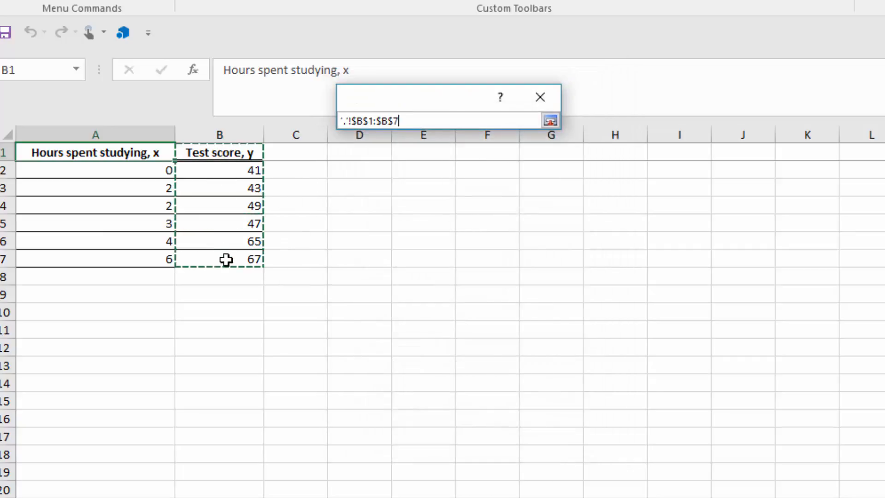
click(550, 121)
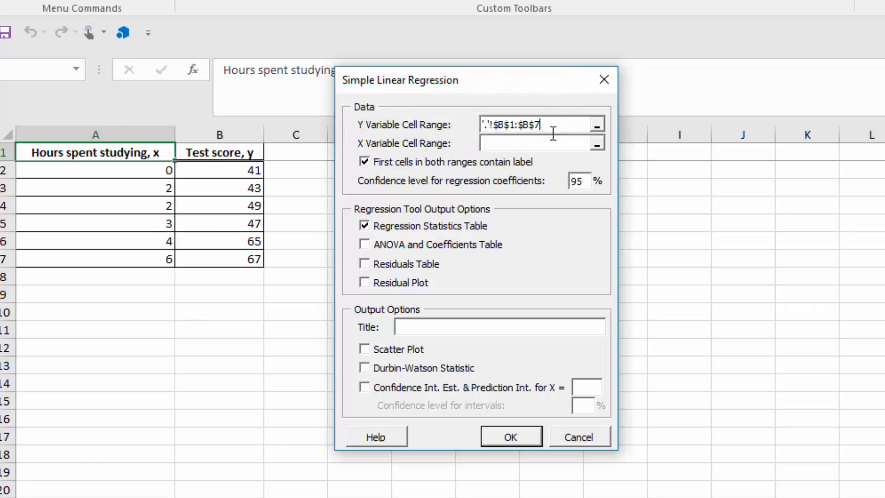
click(600, 144)
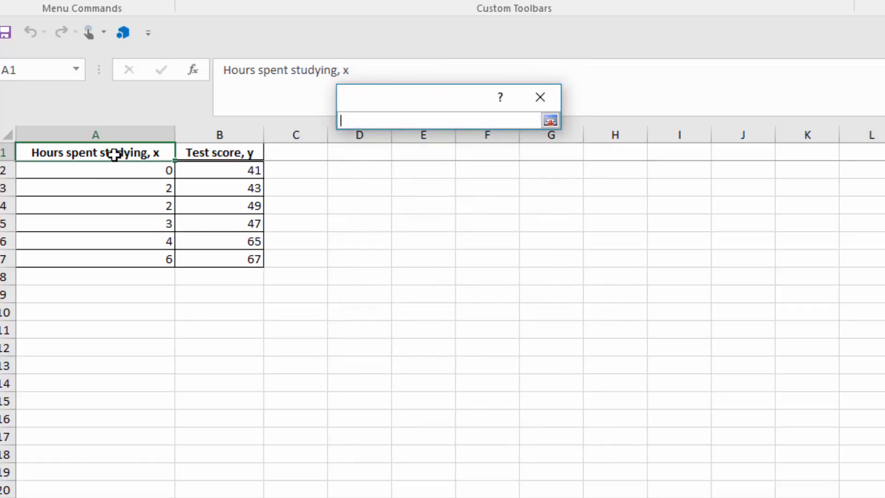
drag(114, 152, 153, 265)
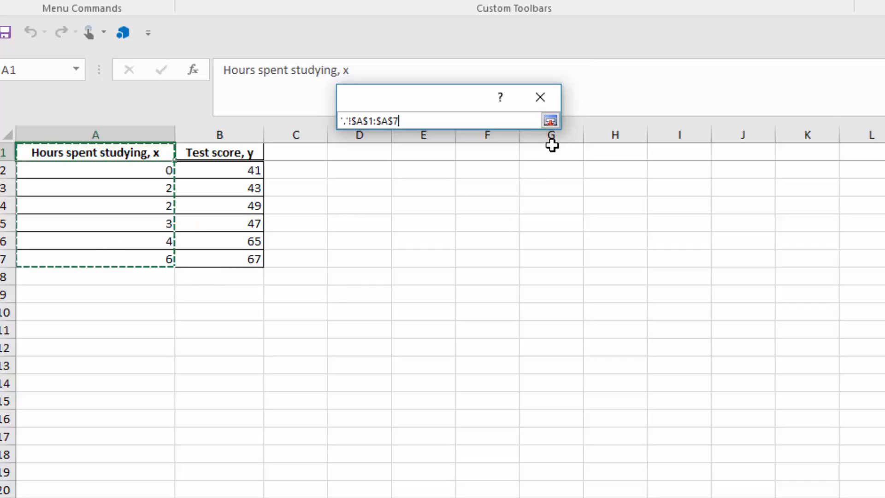
click(550, 121)
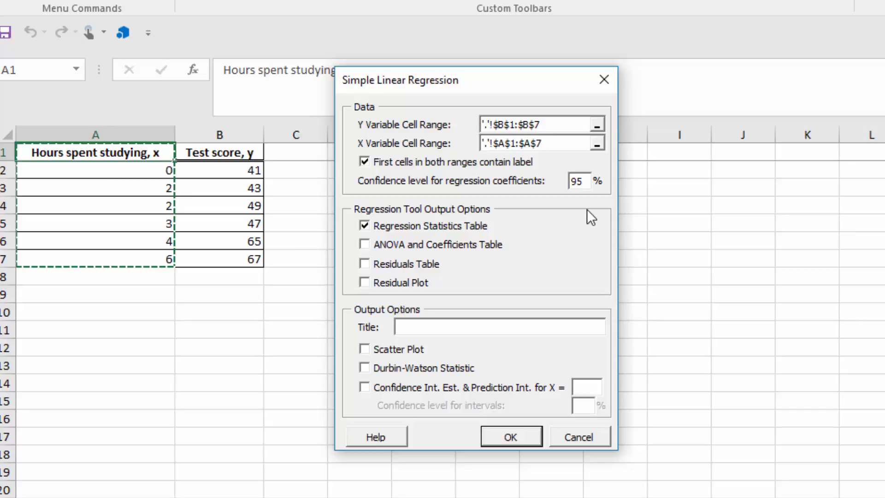
Run the regression with the ANOVA and Coefficients Table, a scatter plot, and confidence and prediction intervals for X = 2 at 95%
click(365, 245)
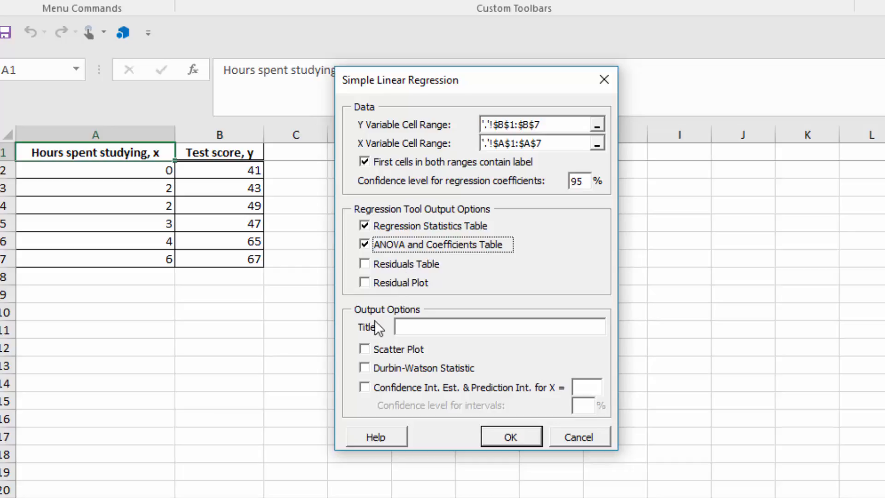
click(364, 350)
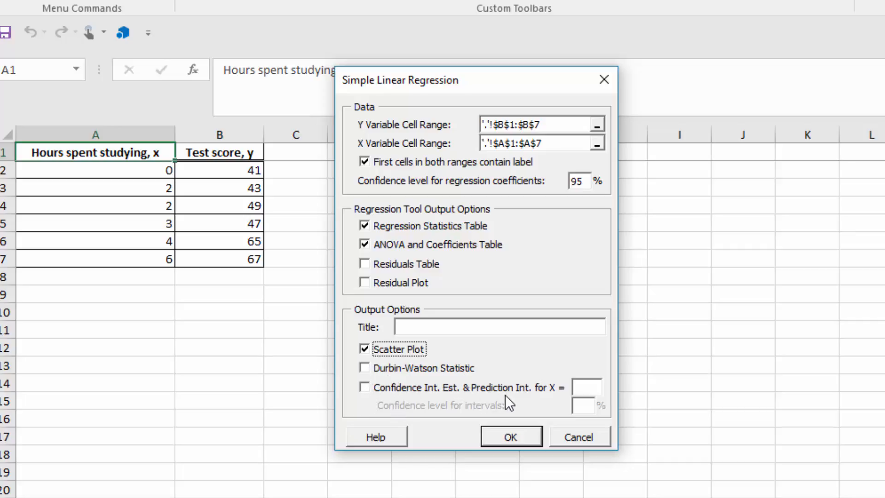
click(364, 387)
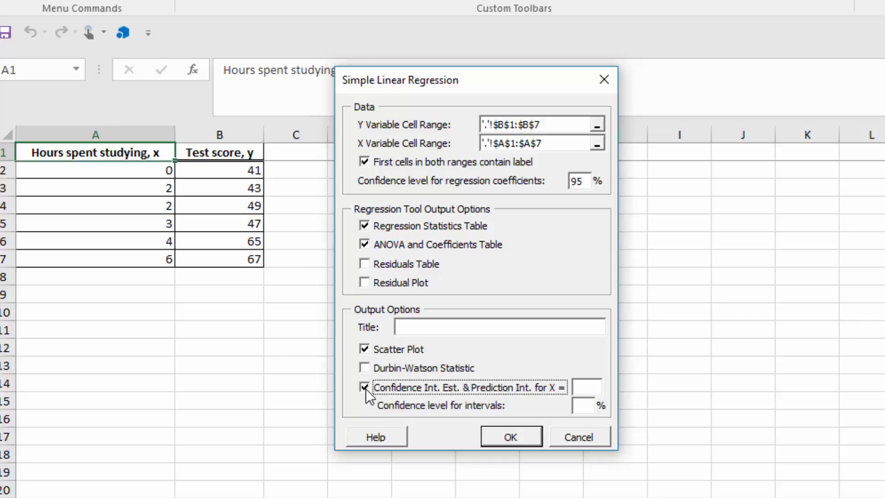
click(589, 388)
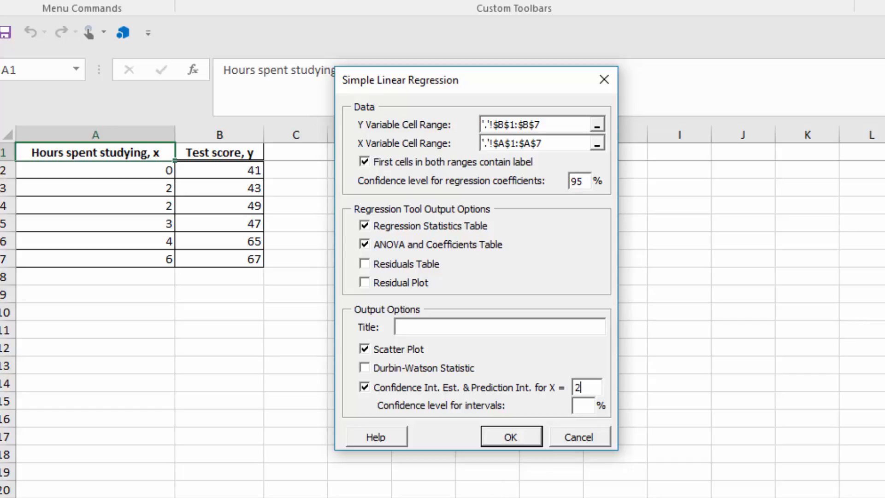
click(516, 438)
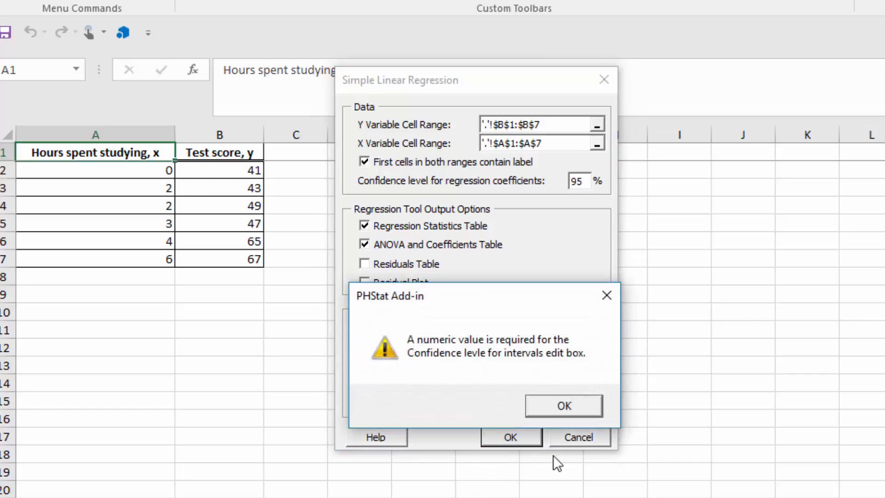
click(564, 407)
click(578, 404)
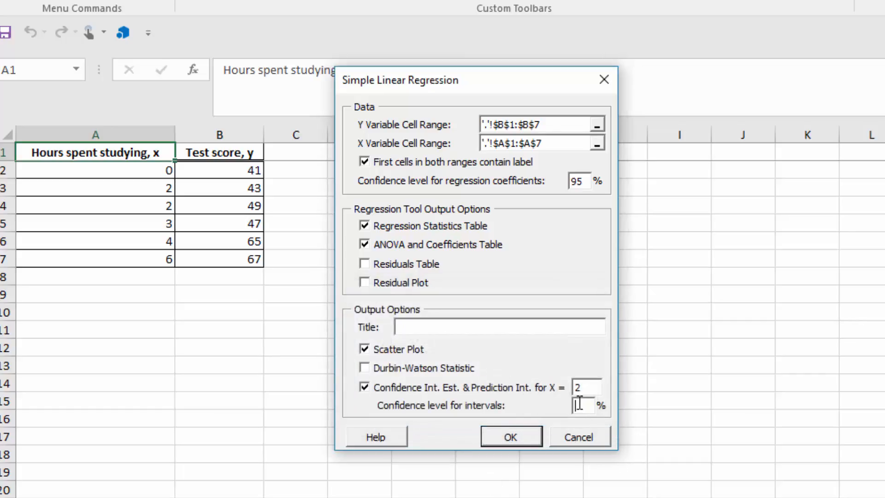
text(95)
click(513, 438)
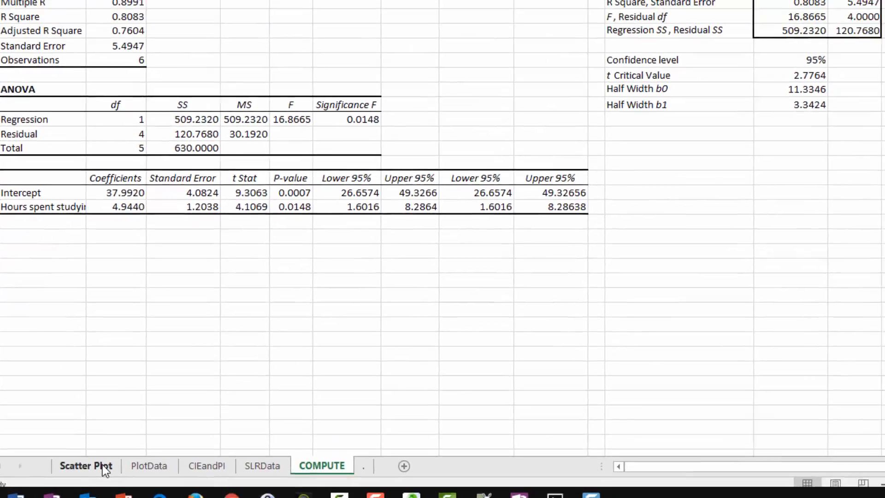
On the Scatter Plot sheet, move the regression equation label off the trendline to a clear spot above the data point at x = 4
click(128, 462)
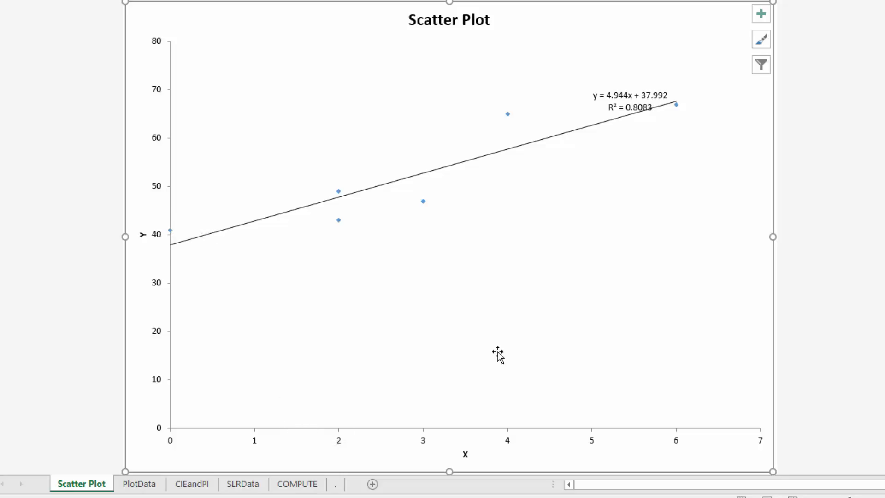
click(628, 99)
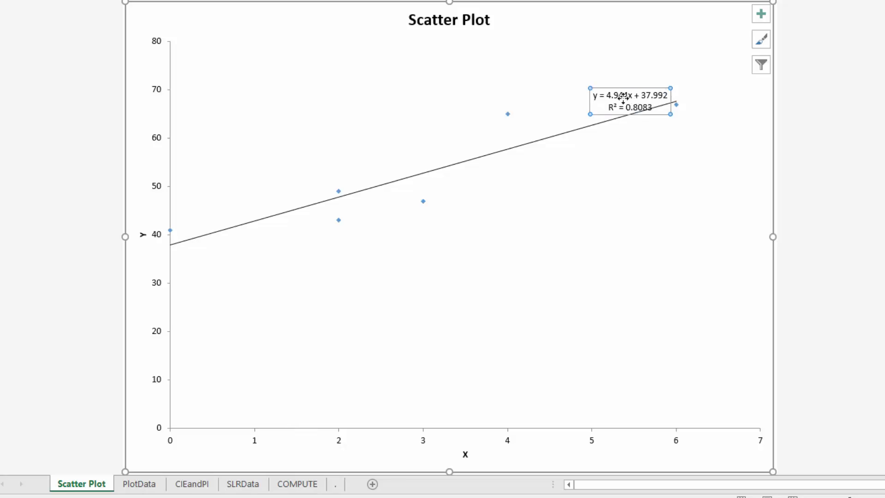
drag(624, 98, 540, 75)
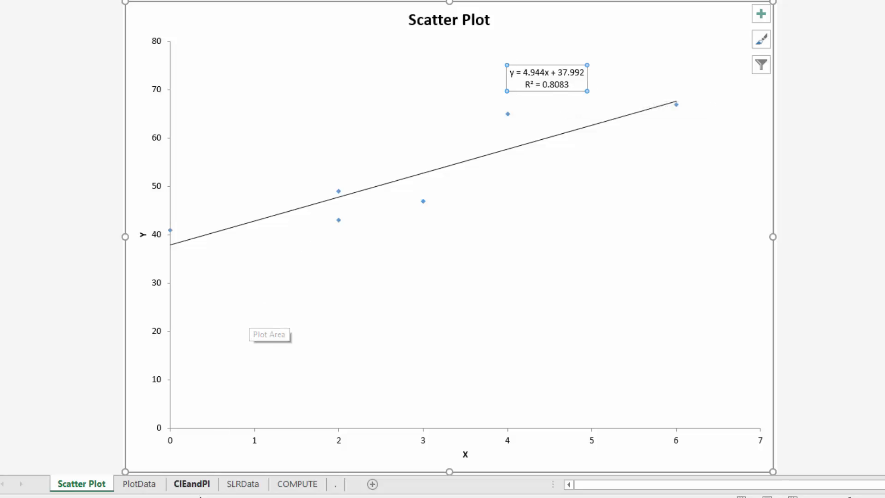
On the CIEandPI sheet, set the X Value in B4 to 2.5 to recalculate the predicted Y
click(194, 487)
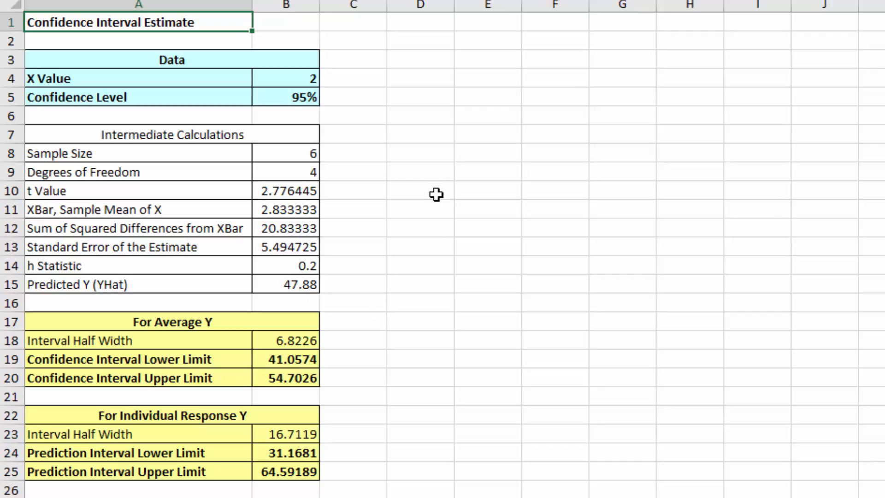
click(295, 81)
text(2)
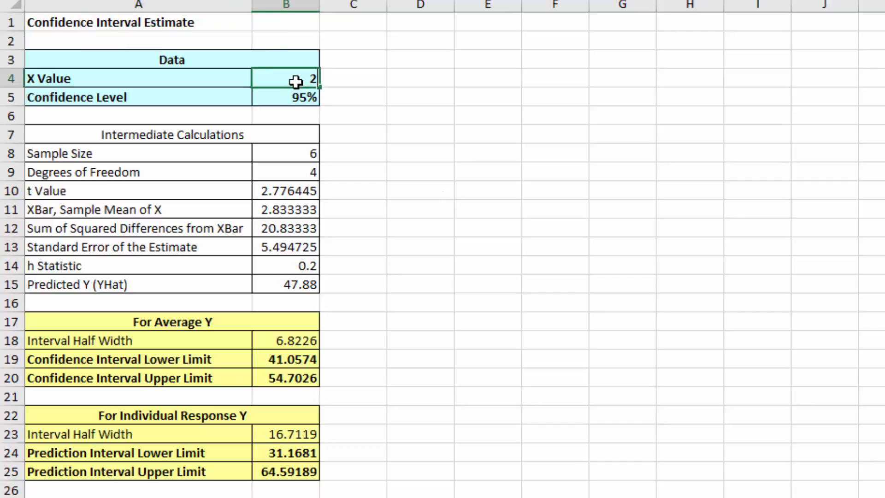
text(.5)
click(502, 247)
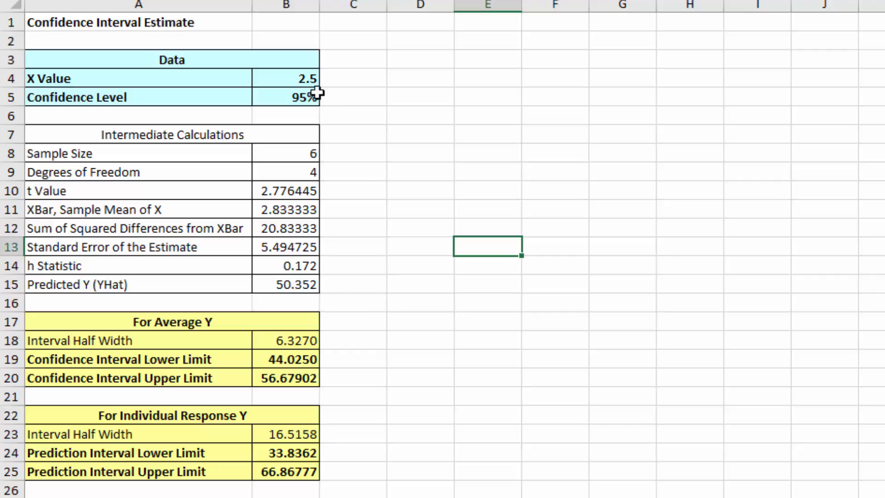
Set the X Value in B4 to 14 to recalculate the prediction
click(305, 80)
text(14)
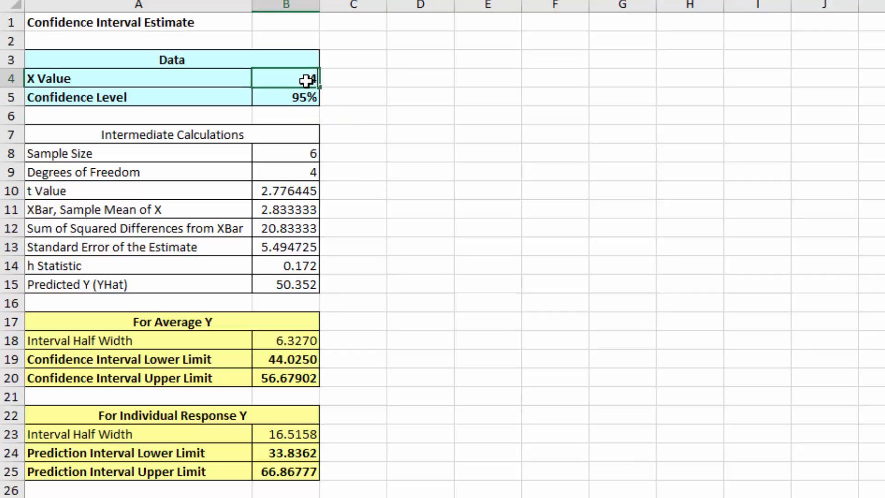
click(468, 201)
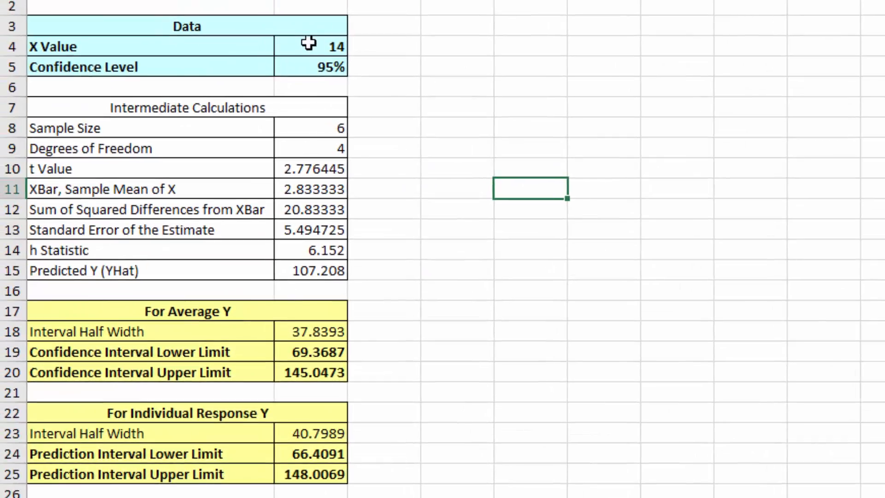
Change the X Value in B4 to 1.5 and recalculate the predicted test score
click(189, 32)
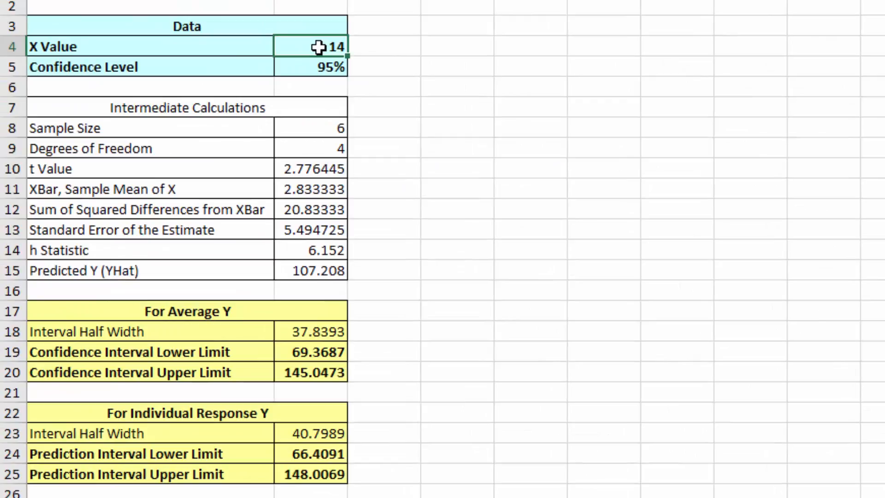
text(1.5)
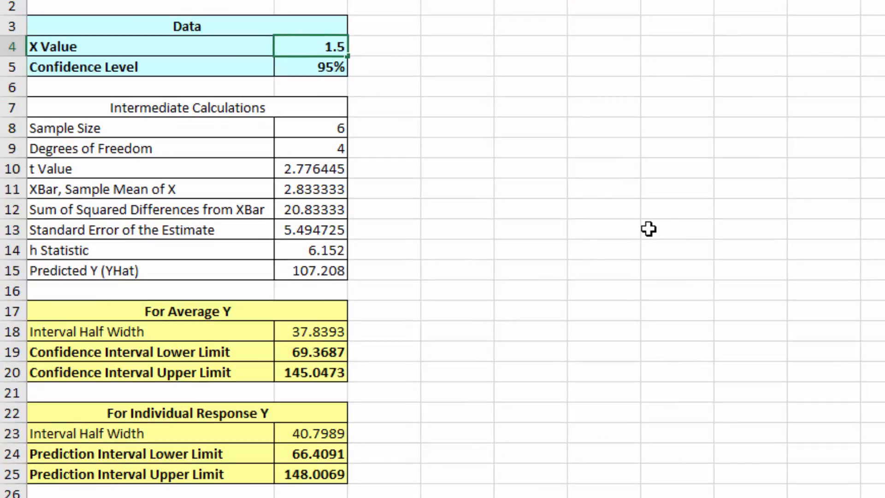
click(648, 229)
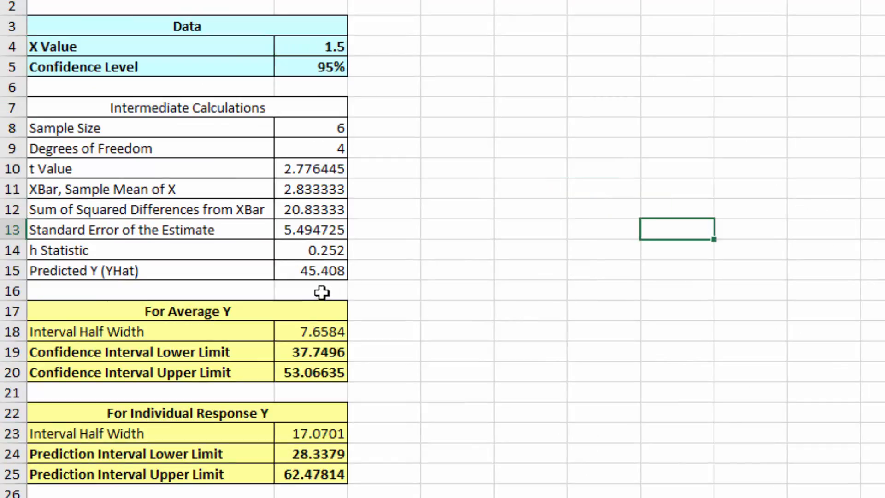